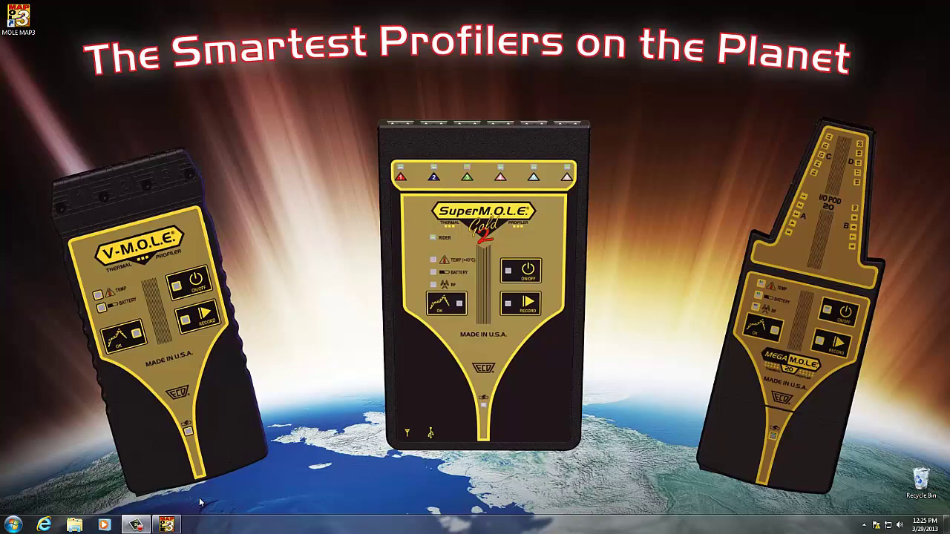
# - Launch M.O.L.E. MAP and show the ecd_6ch_sample1 temperature profile with its six sensor curves
pyautogui.click(174, 524)
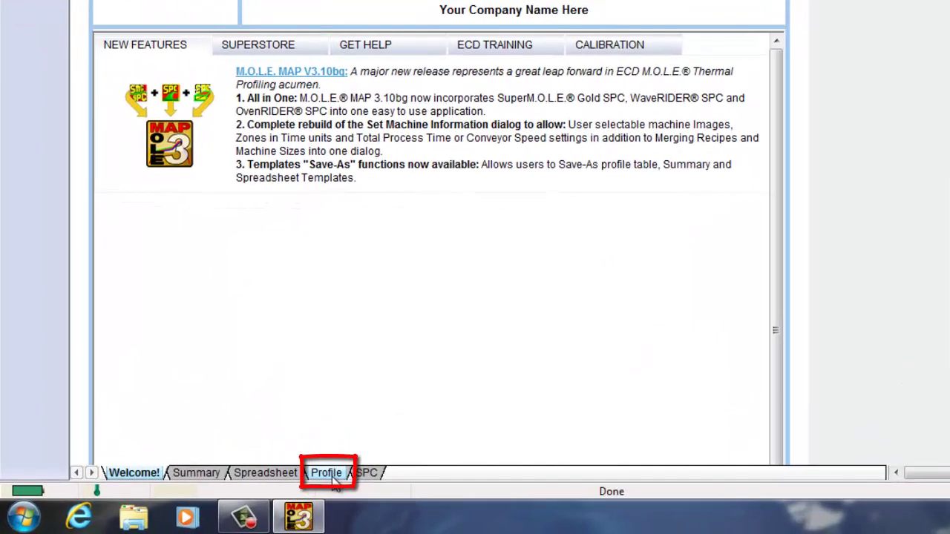
pyautogui.click(182, 499)
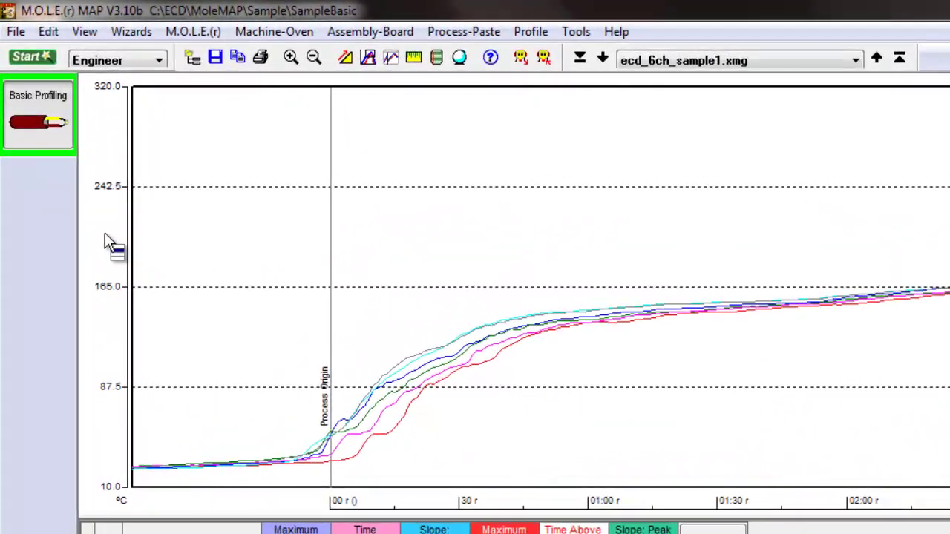
# - Set the Y temperature scale maximum to 270 instead of 320
pyautogui.rightClick(116, 236)
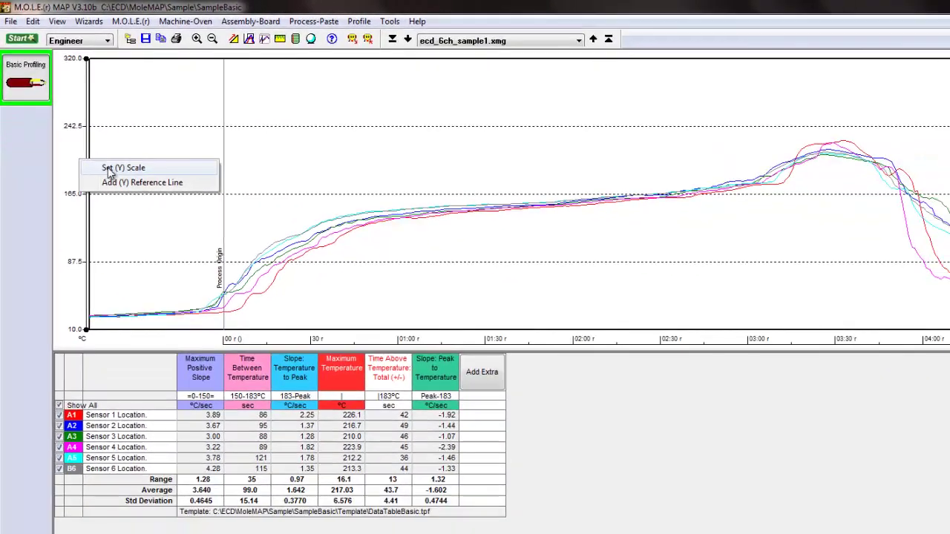
pyautogui.click(123, 230)
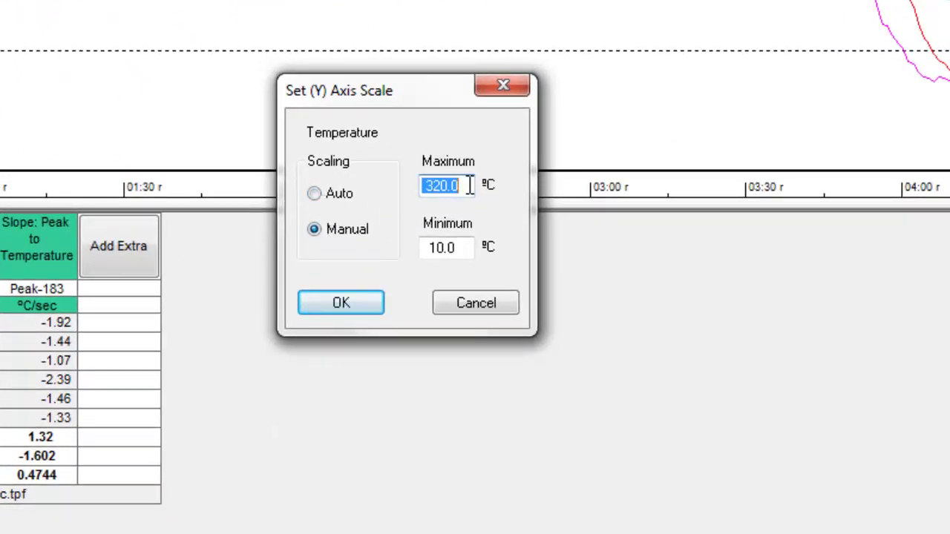
pyautogui.write('270')
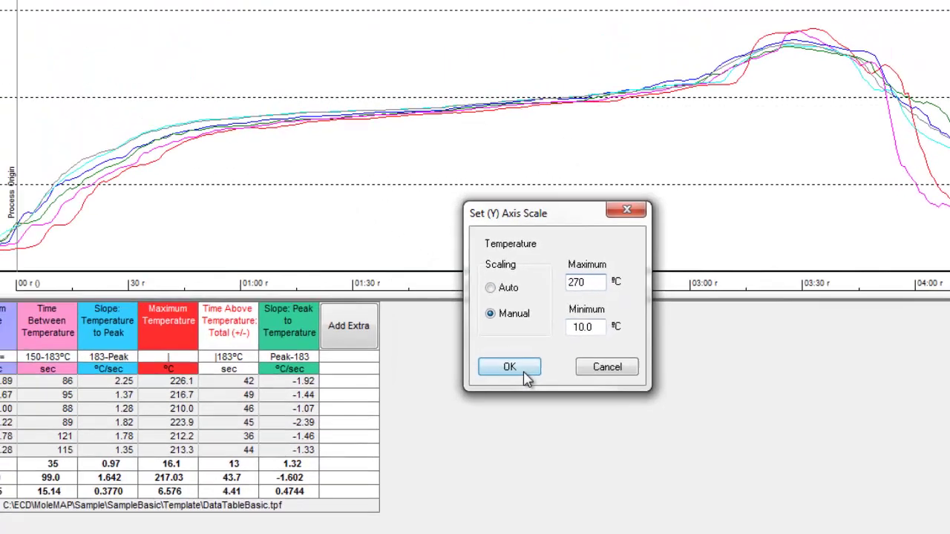
pyautogui.click(377, 316)
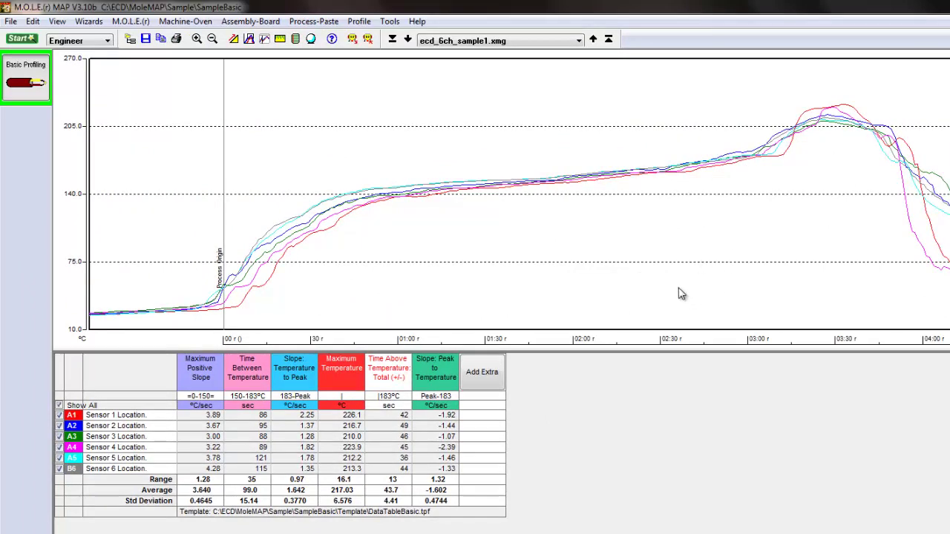
# - Add an orange fixed Y reference line at 165, replacing the default 168, named '165 ref'
pyautogui.rightClick(75, 169)
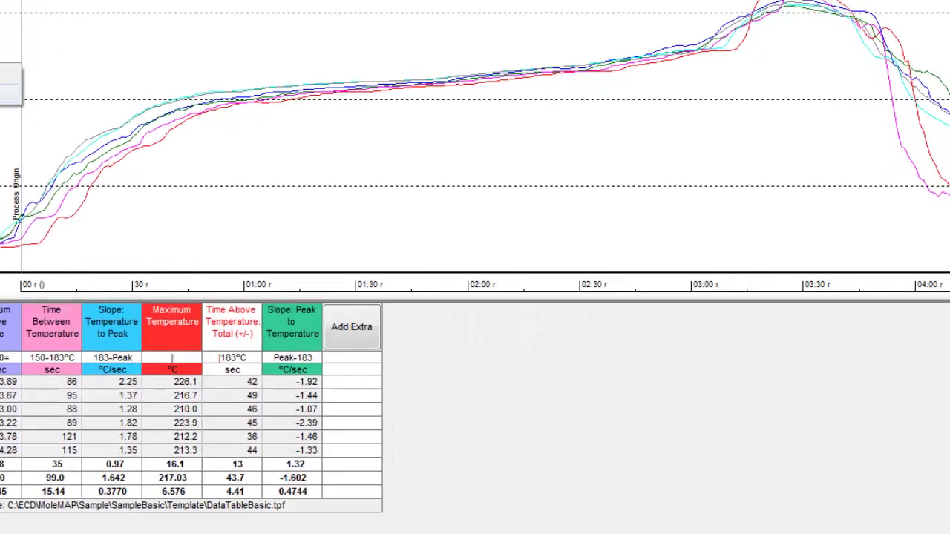
pyautogui.click(9, 92)
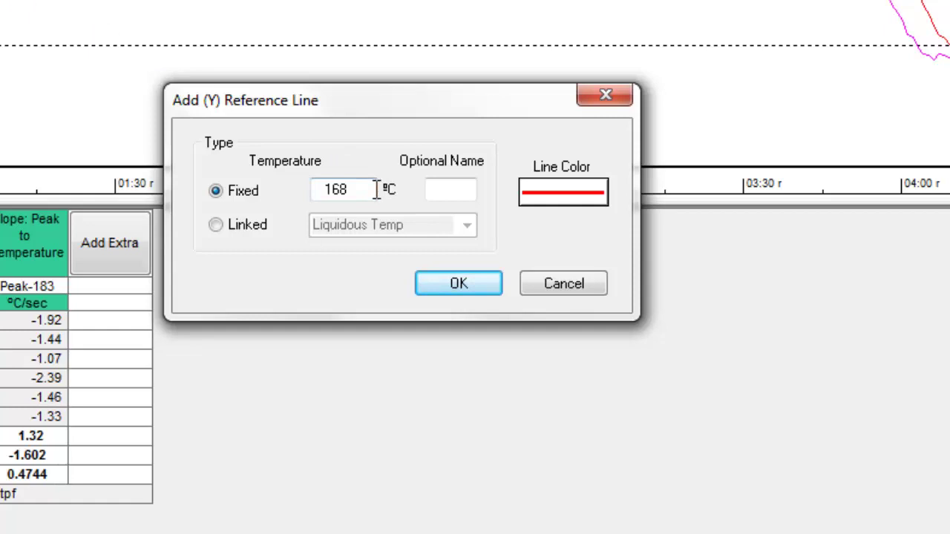
pyautogui.moveTo(376, 190); pyautogui.dragTo(274, 191)
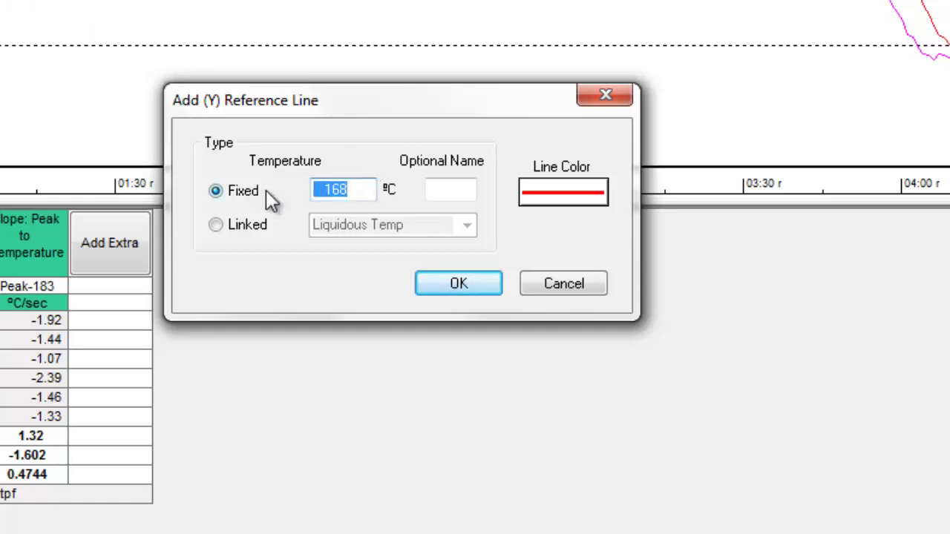
pyautogui.write('165')
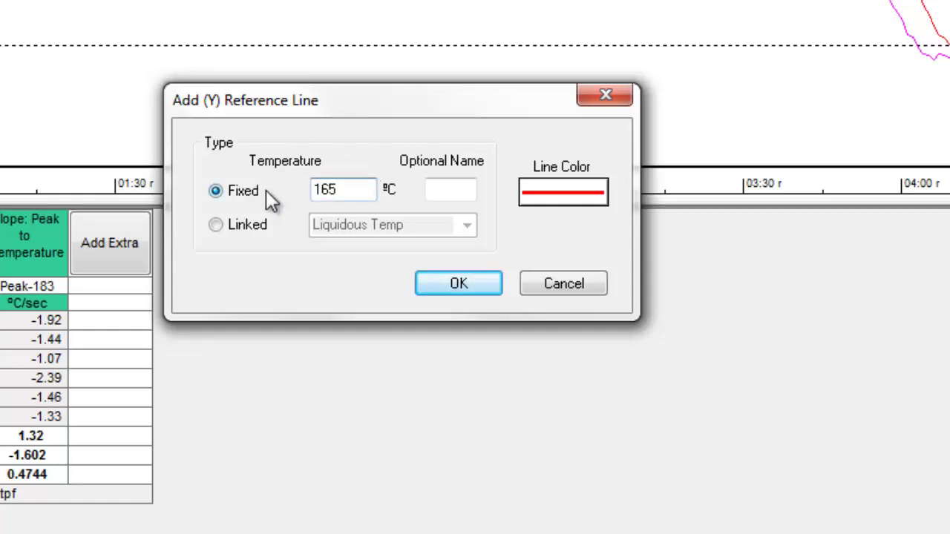
pyautogui.click(460, 191)
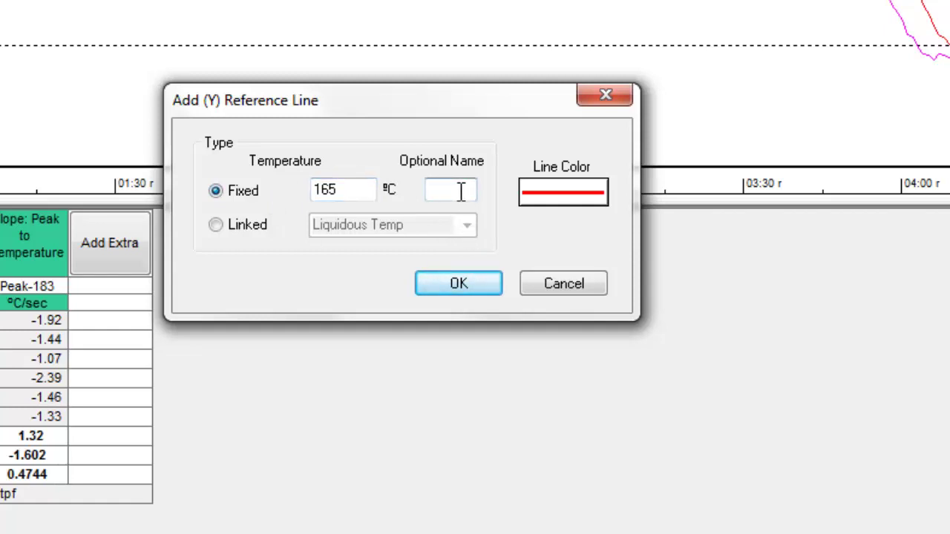
pyautogui.write('165 ref')
pyautogui.click(538, 193)
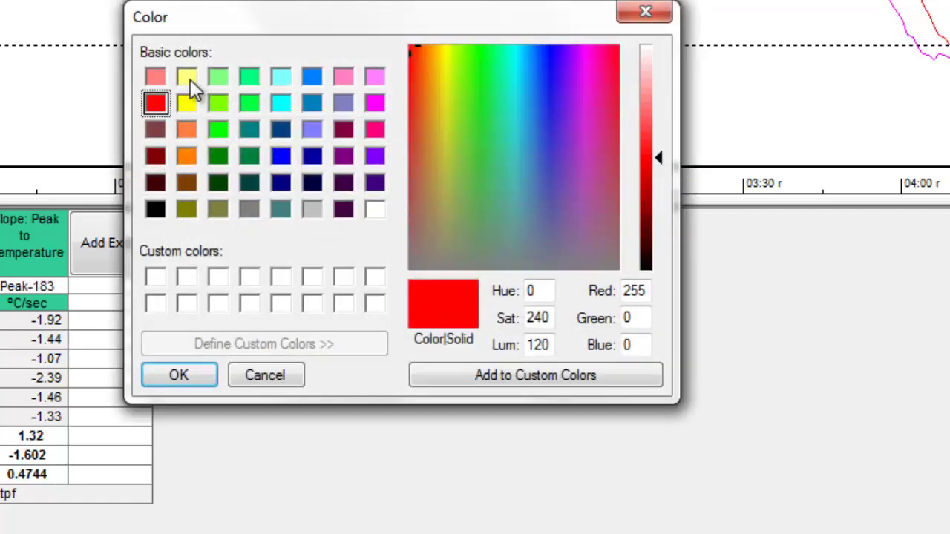
pyautogui.click(186, 130)
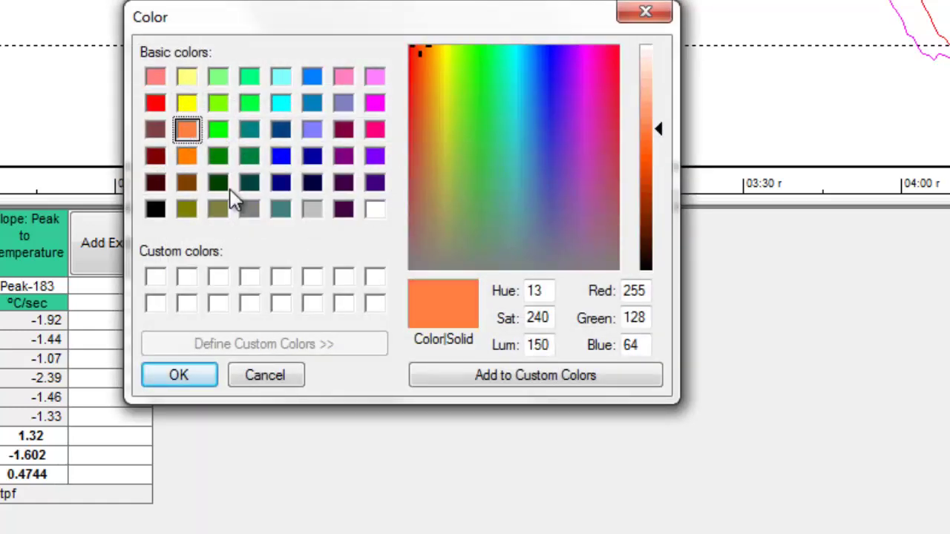
pyautogui.click(179, 376)
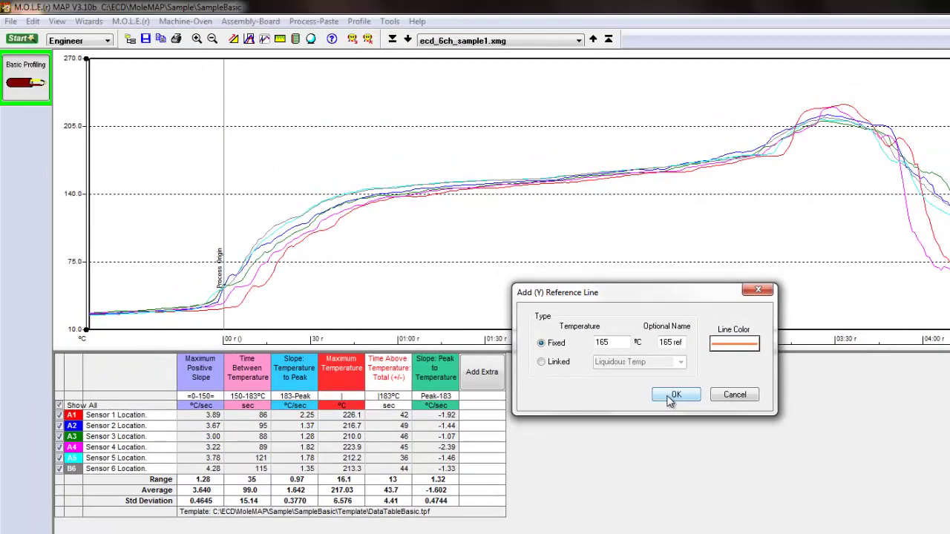
pyautogui.click(670, 398)
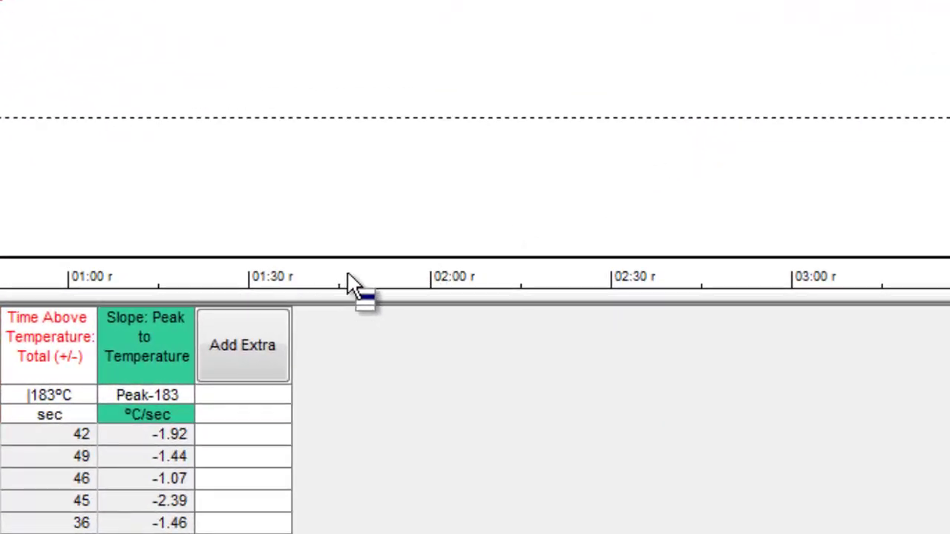
pyautogui.rightClick(367, 276)
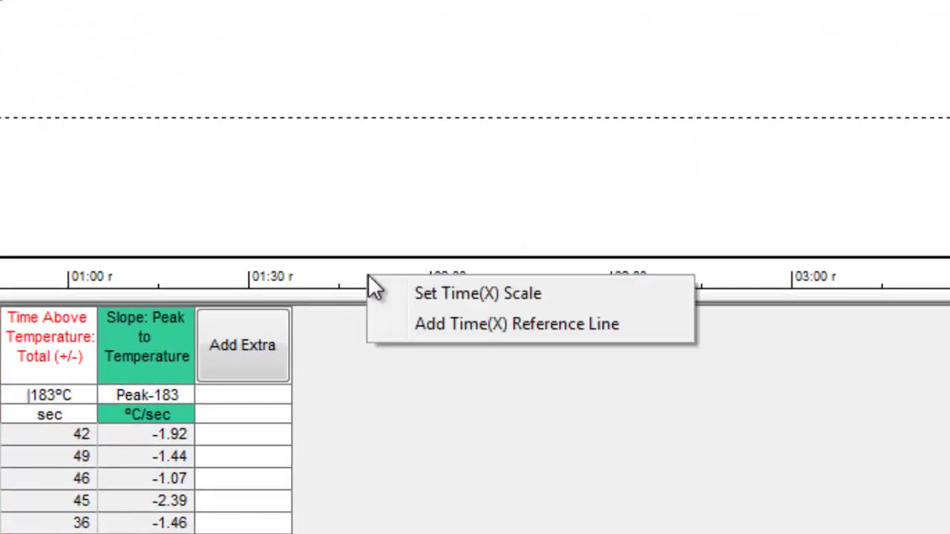
pyautogui.click(445, 297)
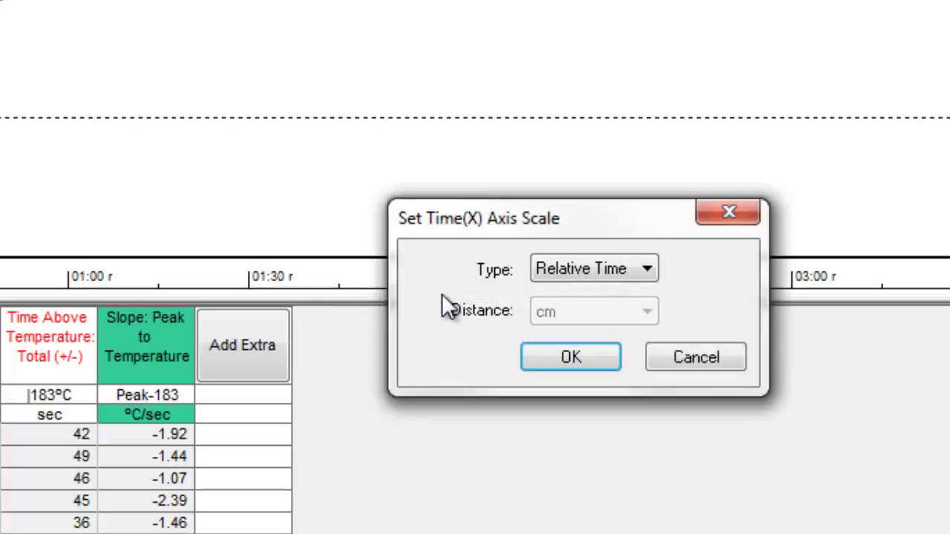
pyautogui.click(649, 269)
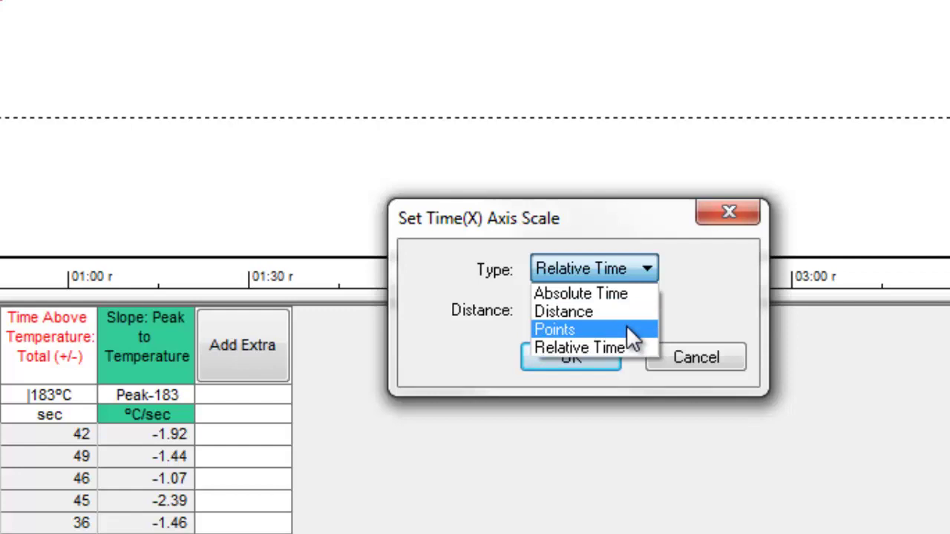
pyautogui.click(632, 348)
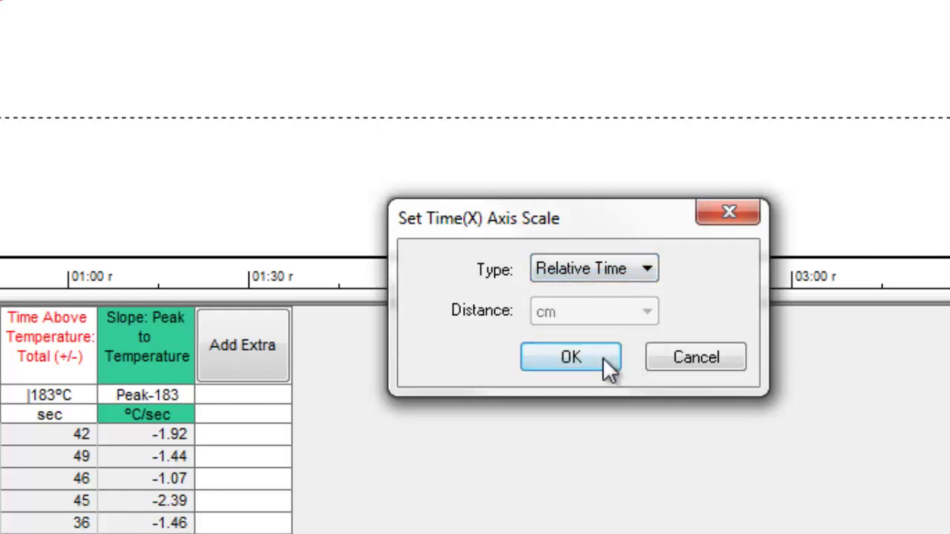
pyautogui.click(598, 365)
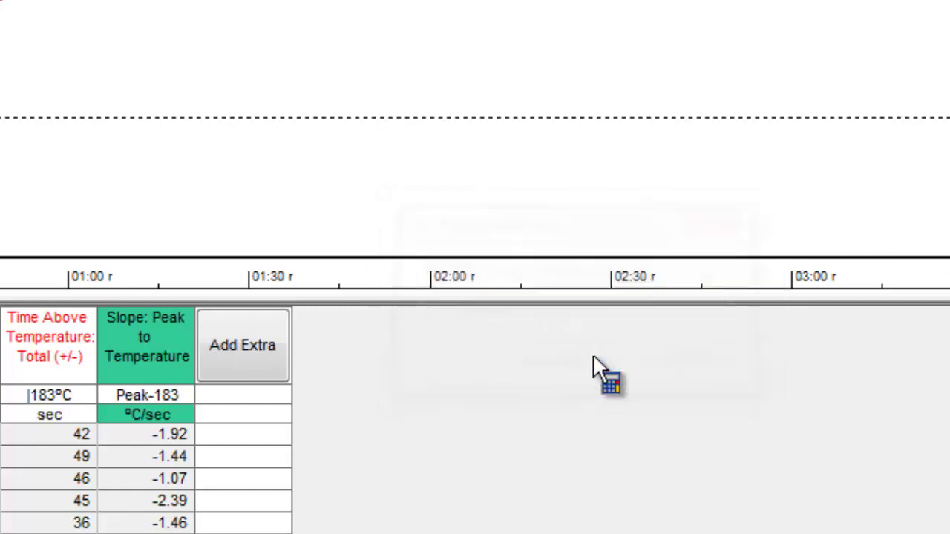
# - Add a time reference line named 'half-way' and nudge it to about 02:15
pyautogui.rightClick(572, 280)
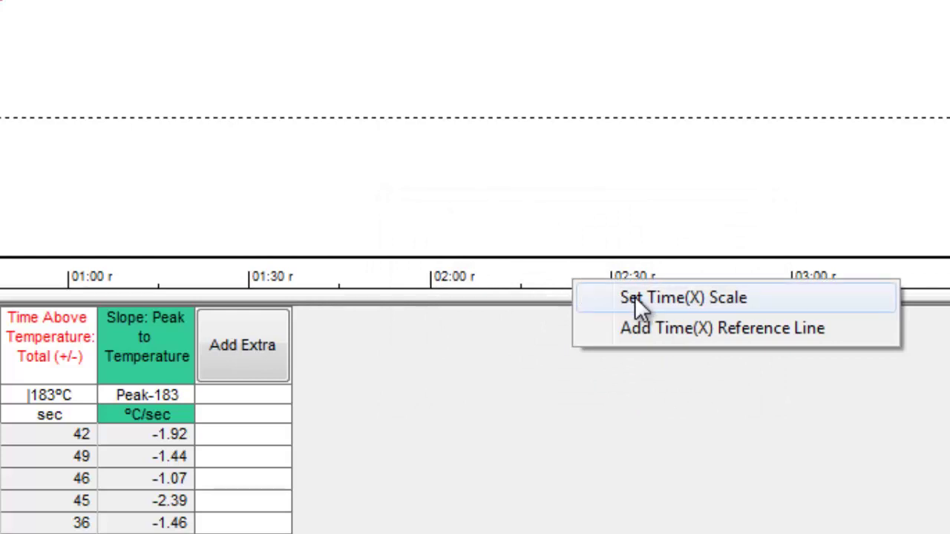
pyautogui.click(636, 327)
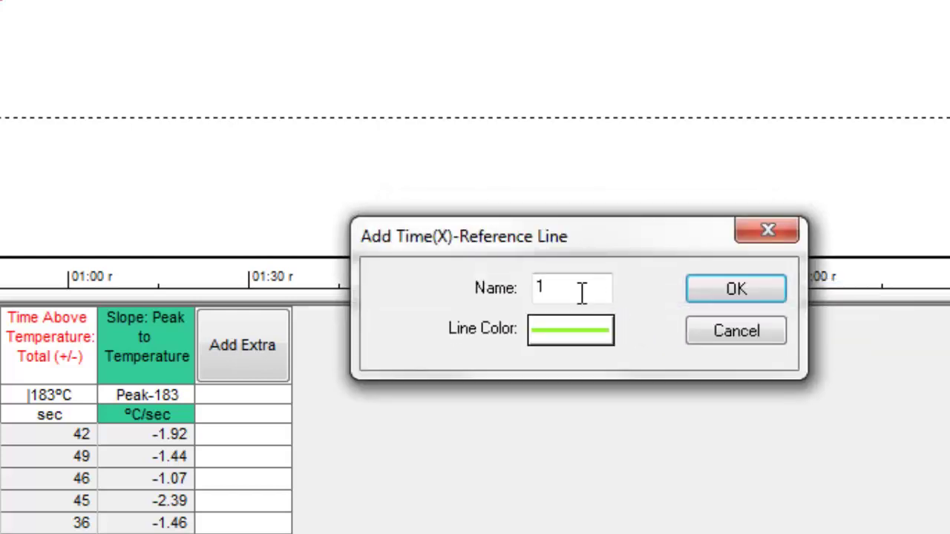
pyautogui.doubleClick(579, 290)
pyautogui.write('half-wa')
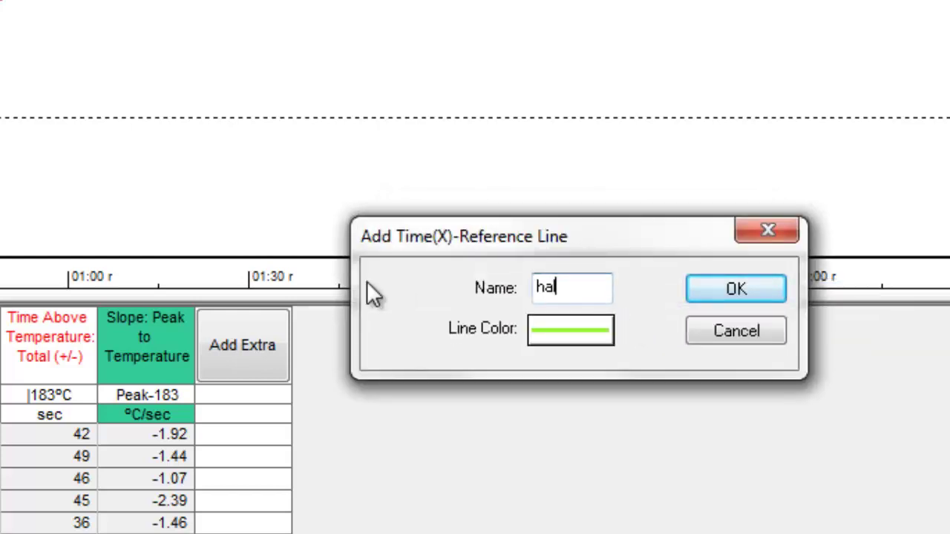
pyautogui.write('y')
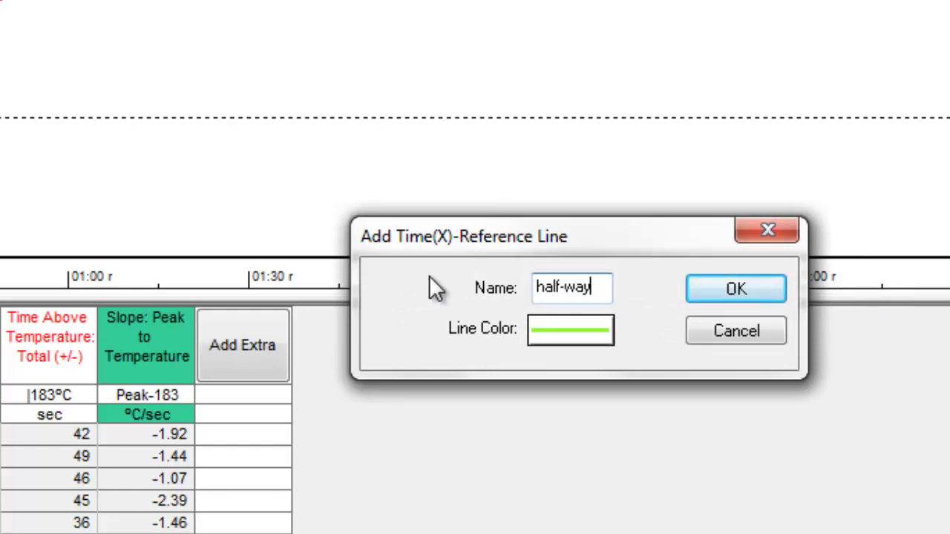
pyautogui.click(714, 292)
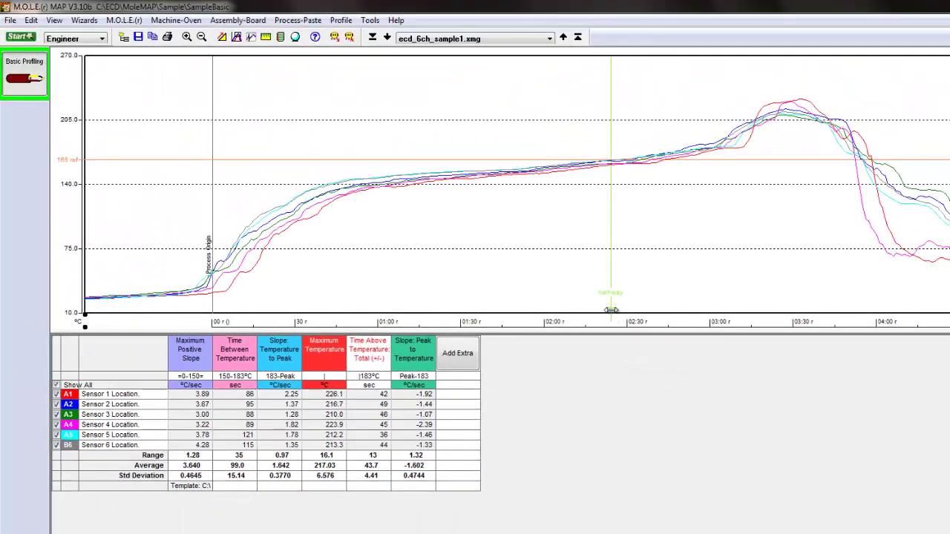
pyautogui.moveTo(610, 310); pyautogui.dragTo(602, 310)
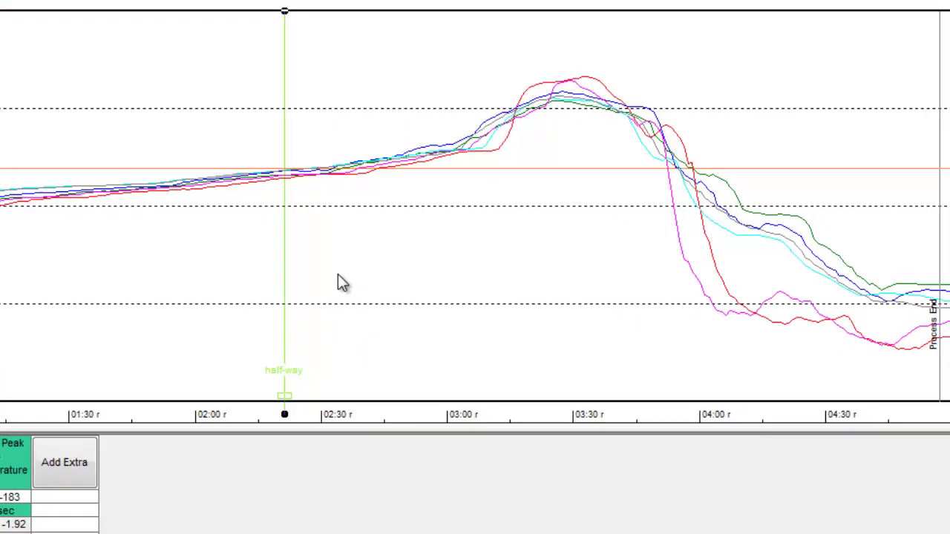
# - Apply the oven machine information: nine zones, setpoints 170–265, cooling 102/50, 70.00 cm/min conveyor
pyautogui.rightClick(338, 274)
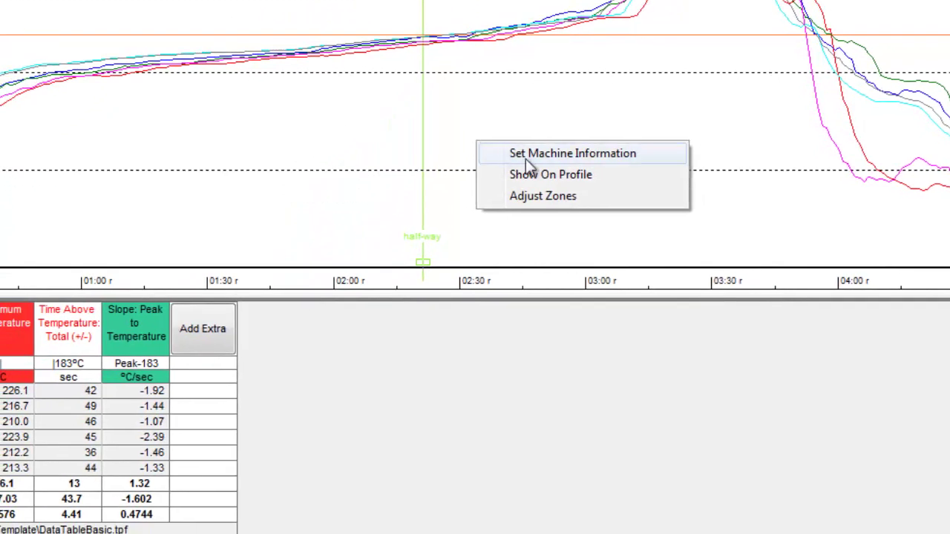
pyautogui.click(529, 161)
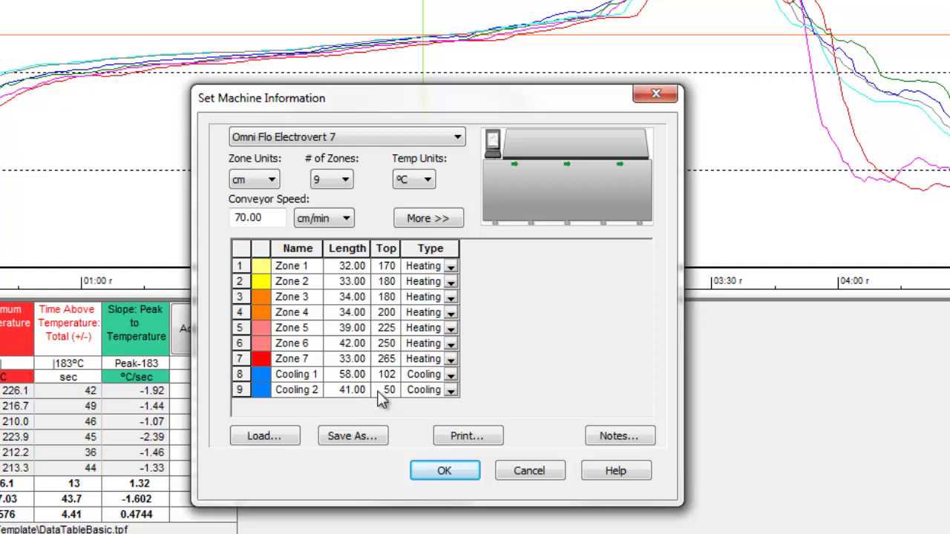
pyautogui.click(441, 471)
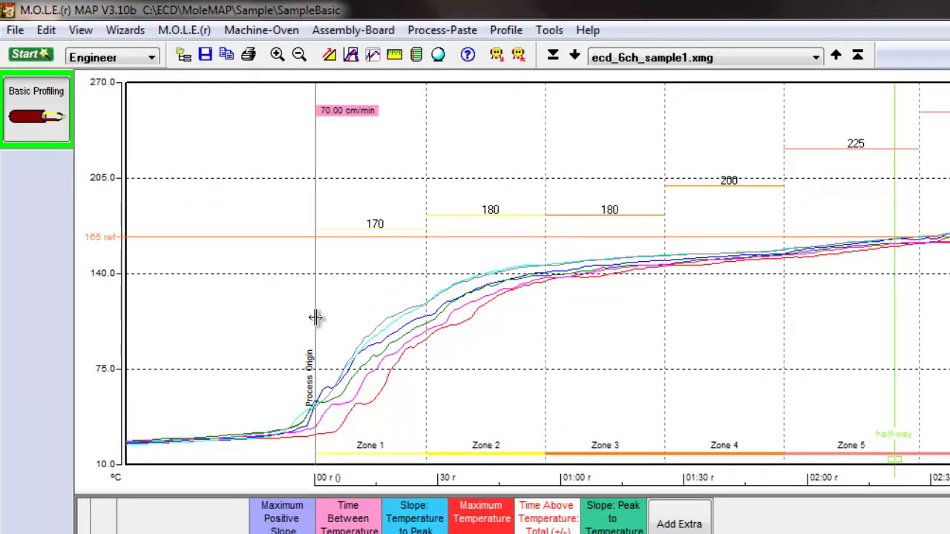
# - Drag the Process Origin line left to where the six sensor curves start climbing
pyautogui.moveTo(317, 313); pyautogui.dragTo(331, 334)
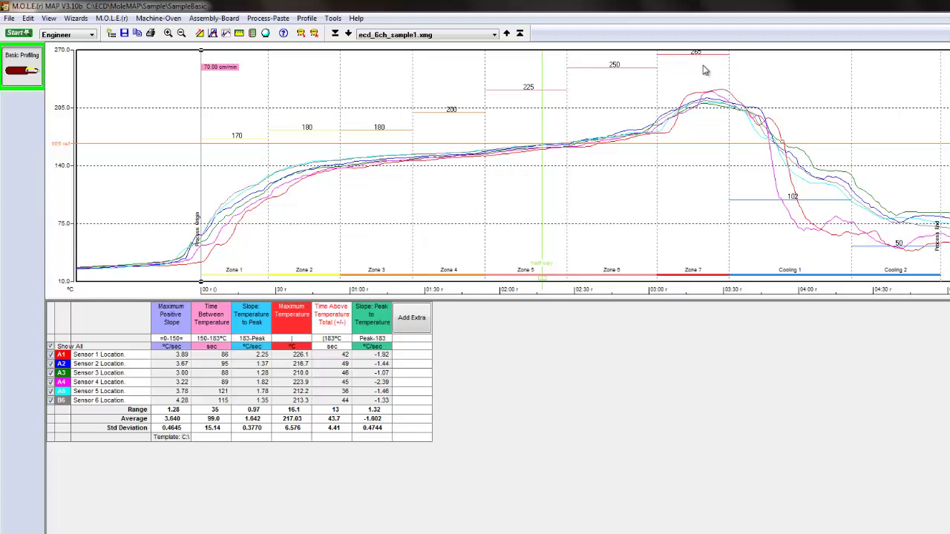
# - Toggle Align Profile Peaks off to compare the curves, then turn it back on
pyautogui.click(308, 19)
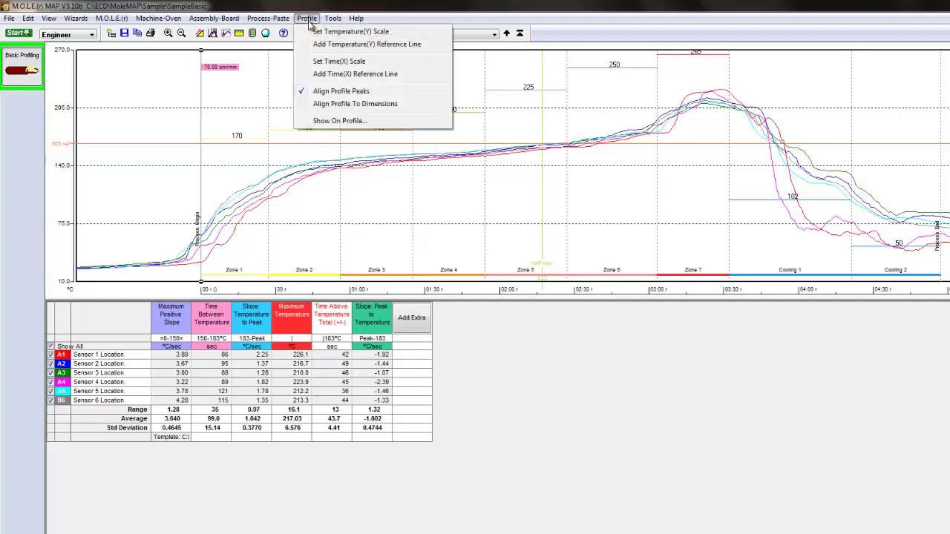
pyautogui.click(324, 92)
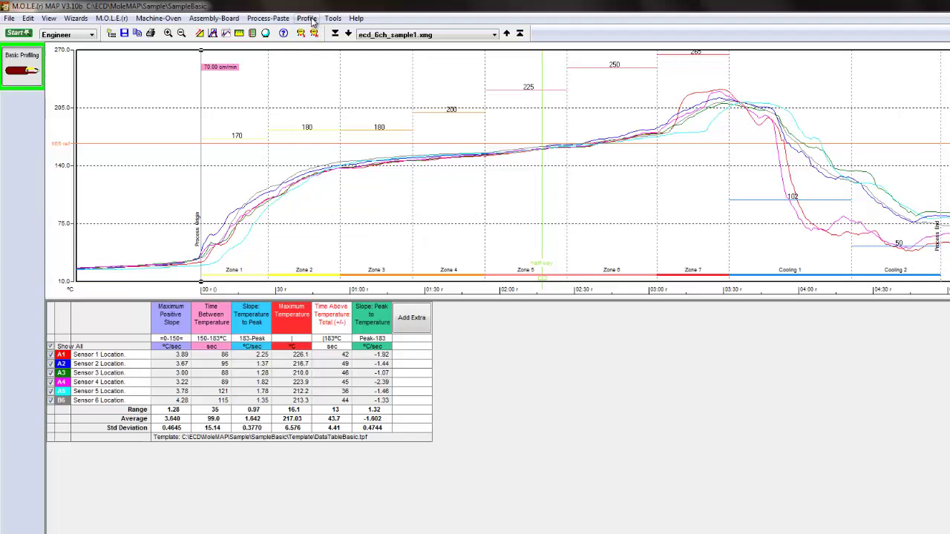
pyautogui.click(307, 18)
pyautogui.click(326, 91)
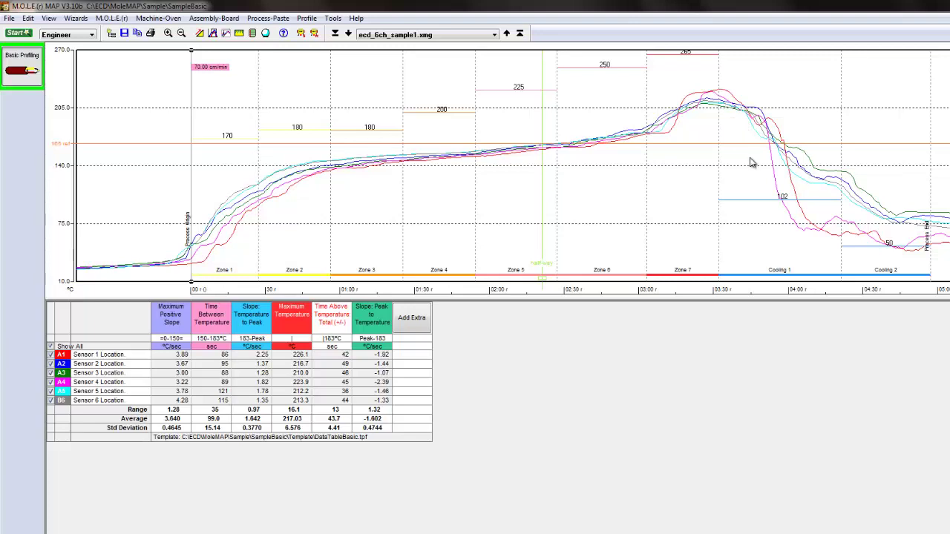
# - In Show On Profile, tick Maximum Internal Temperature on the M.O.L.E. tab
pyautogui.rightClick(751, 162)
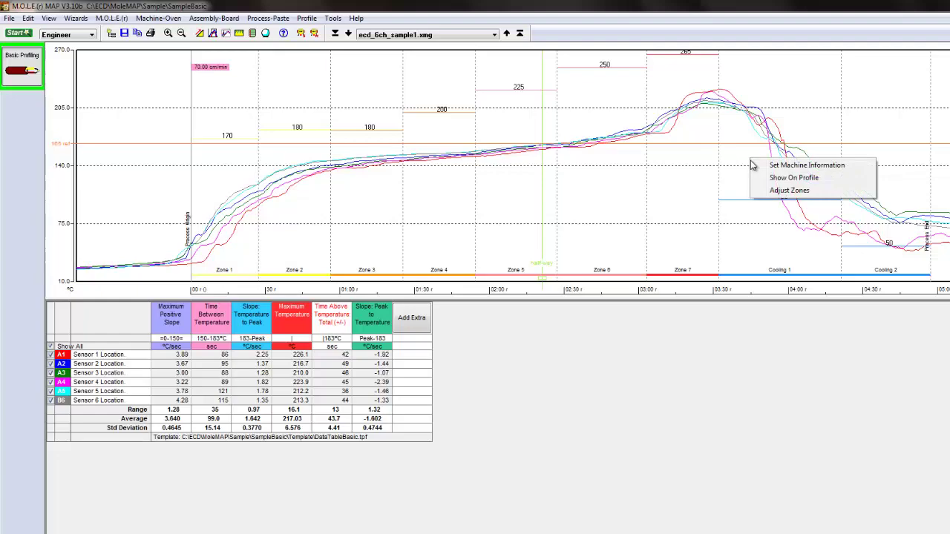
pyautogui.click(772, 179)
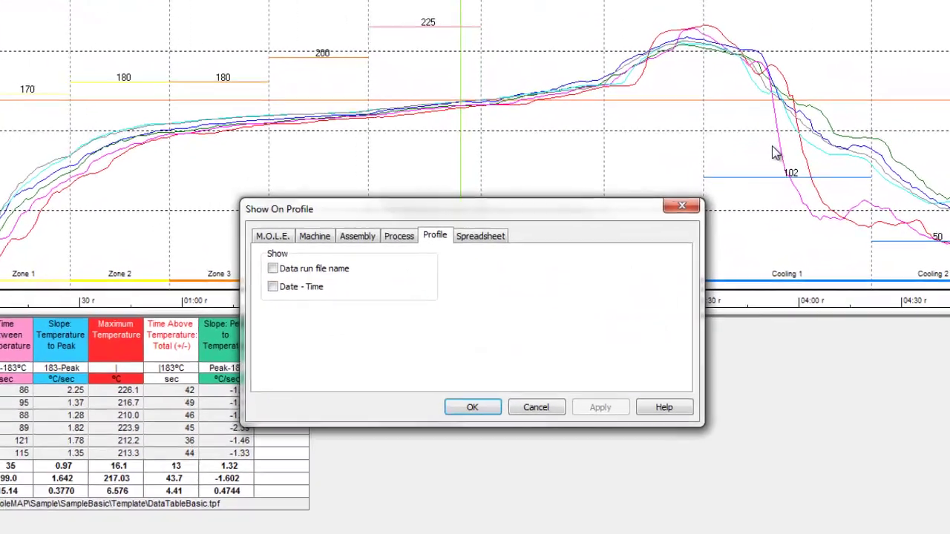
pyautogui.click(264, 237)
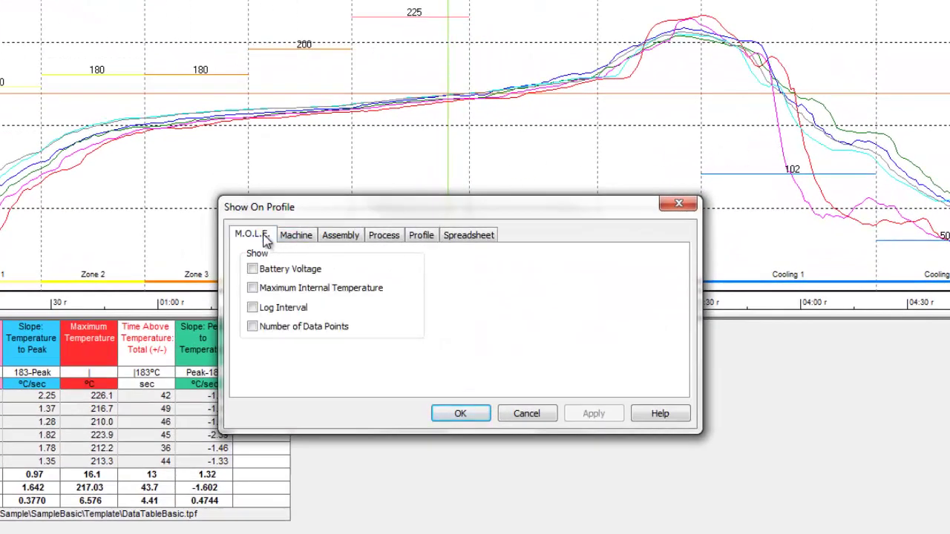
pyautogui.click(252, 289)
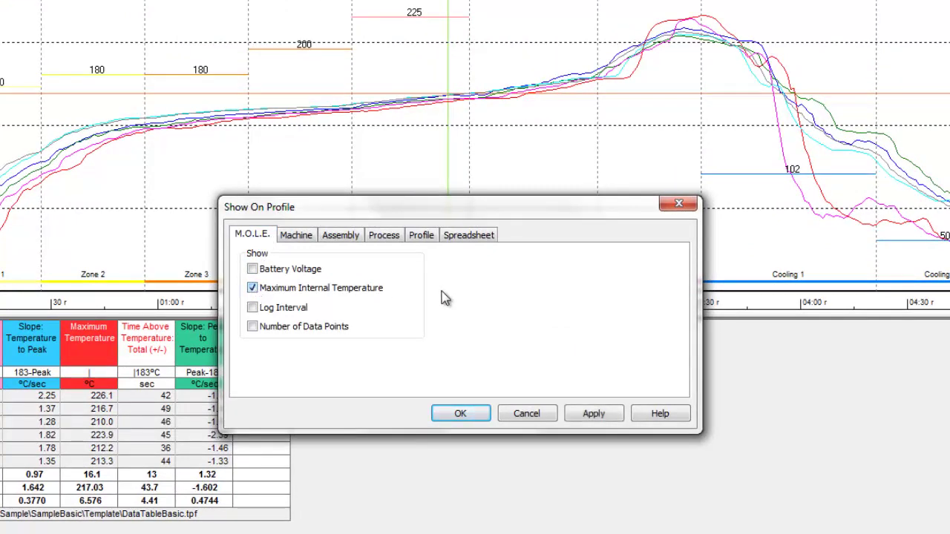
# - Tick Assembly name on the Assembly tab of Show On Profile
pyautogui.click(306, 243)
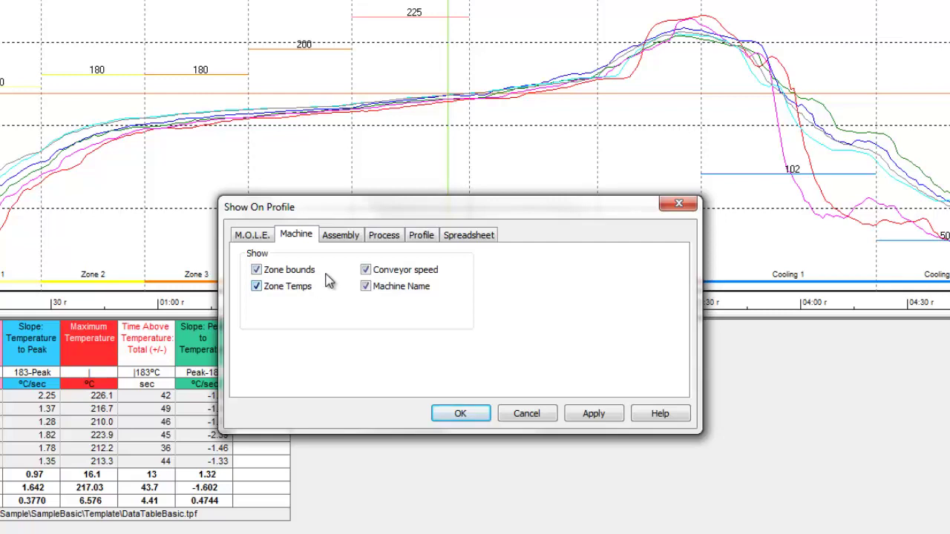
pyautogui.click(341, 235)
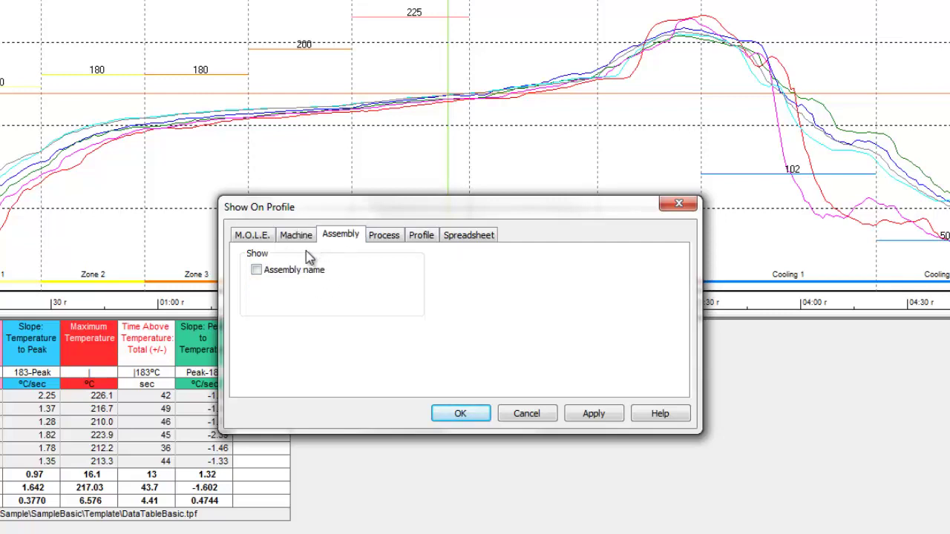
pyautogui.click(256, 270)
pyautogui.click(384, 244)
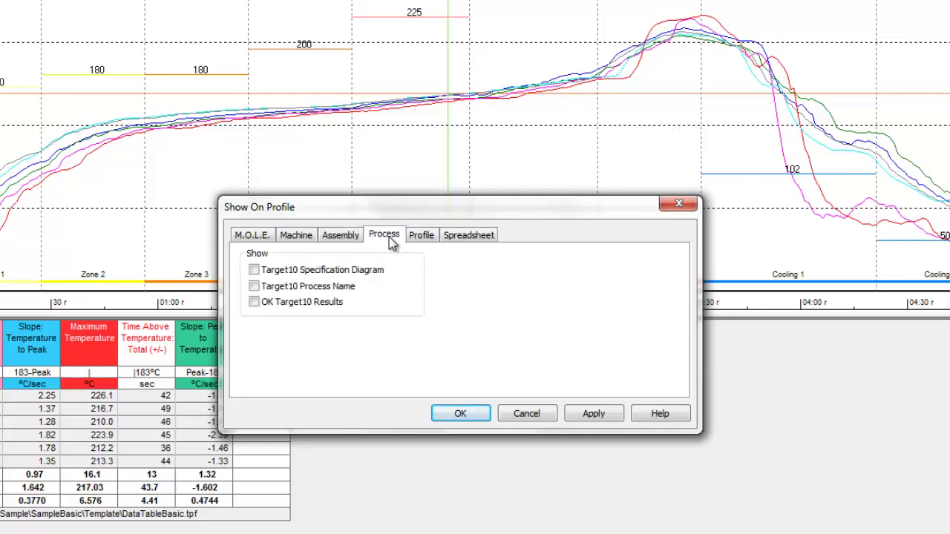
# - Tick the Target10 specification diagram, process name and results, and apply them
pyautogui.click(256, 271)
pyautogui.click(254, 286)
pyautogui.click(254, 302)
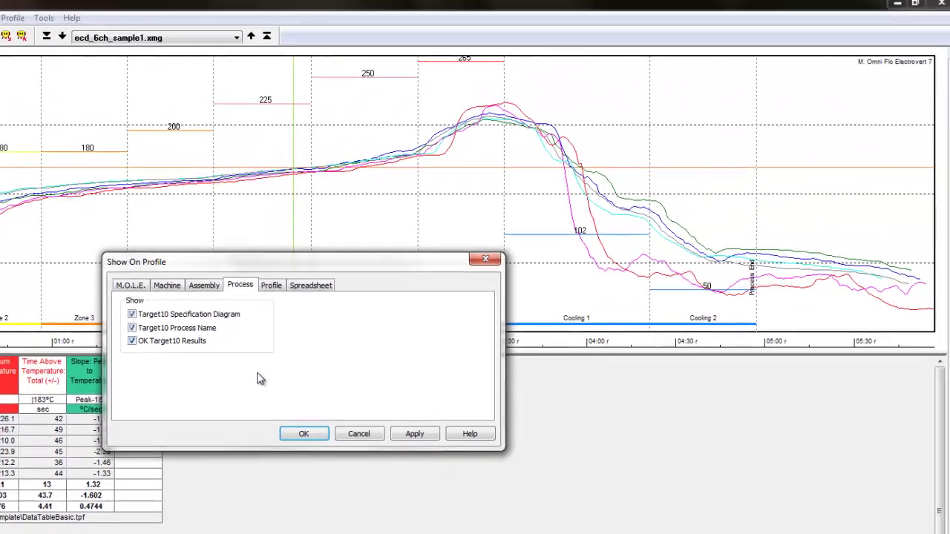
pyautogui.click(412, 435)
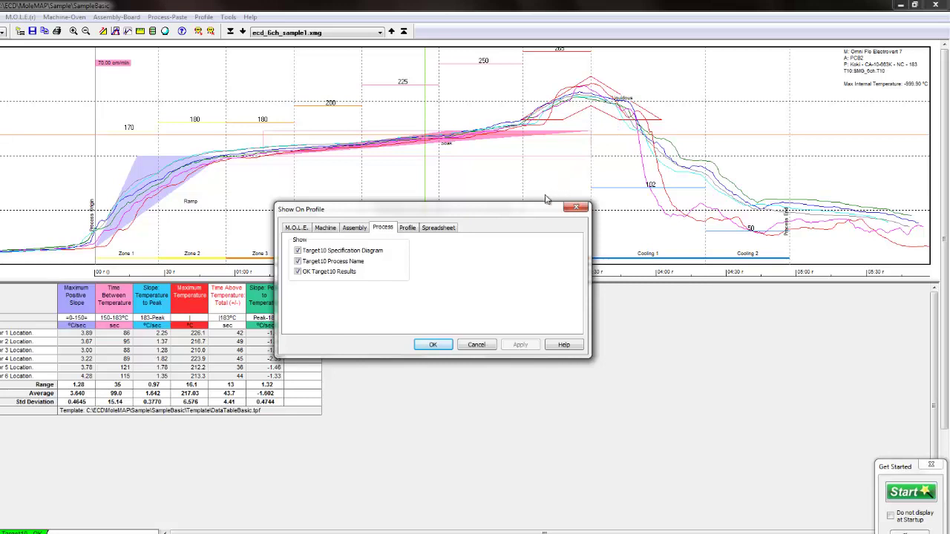
# - Tick Data run file name and Date - Time on the Profile tab
pyautogui.click(407, 228)
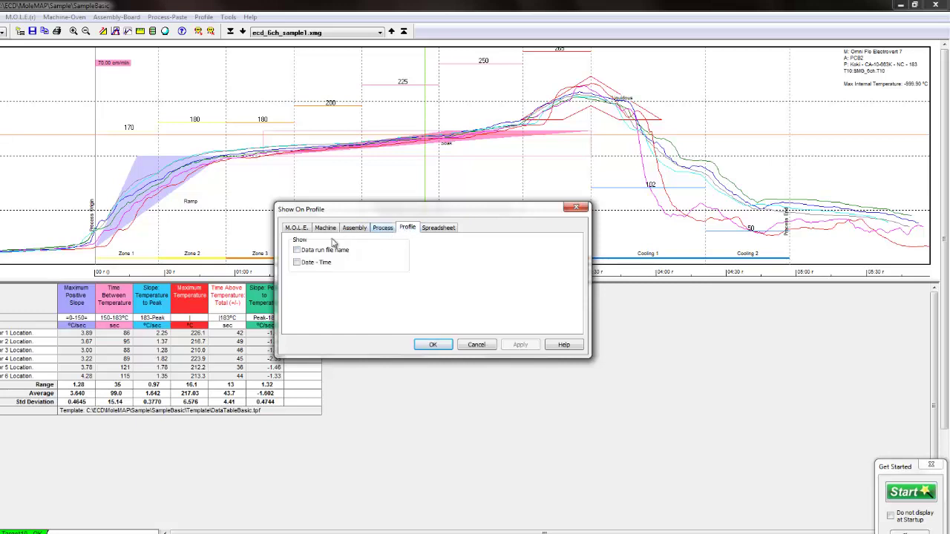
pyautogui.click(297, 263)
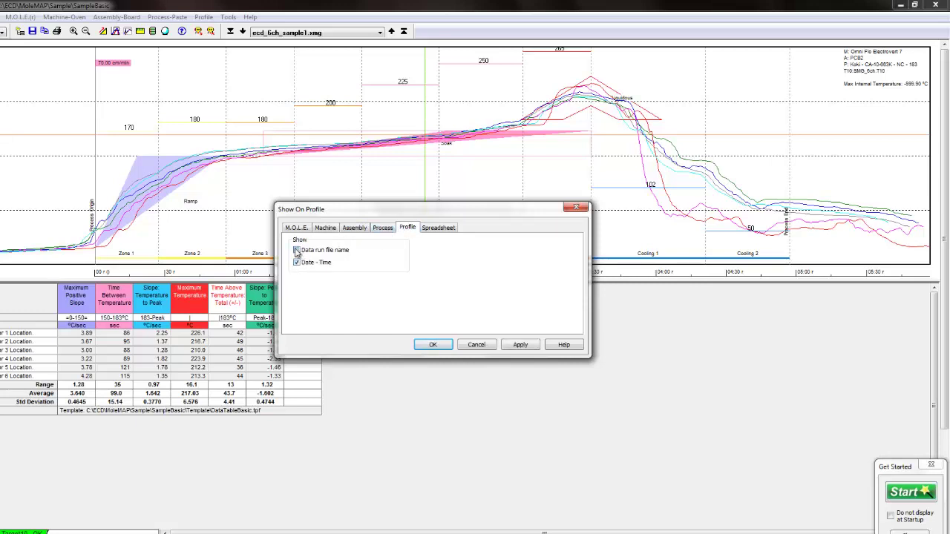
pyautogui.click(297, 251)
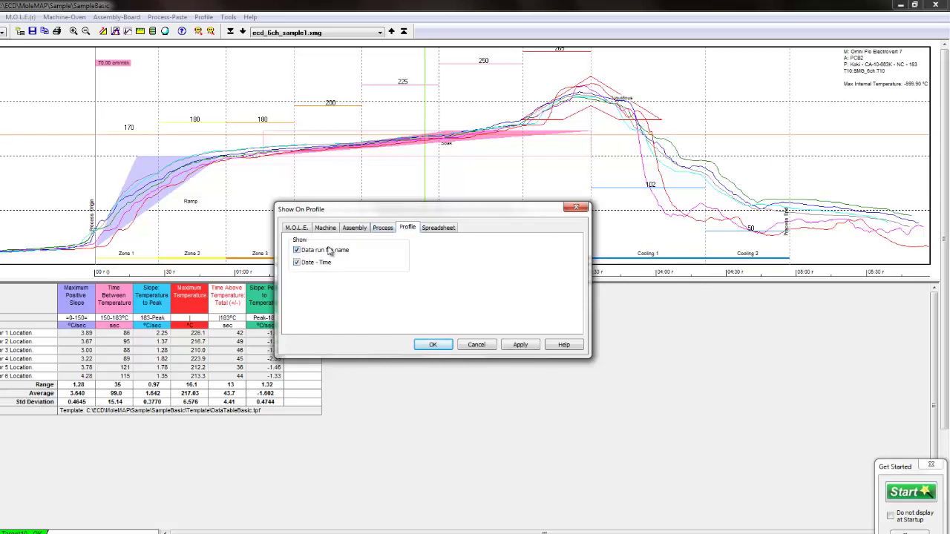
pyautogui.click(440, 230)
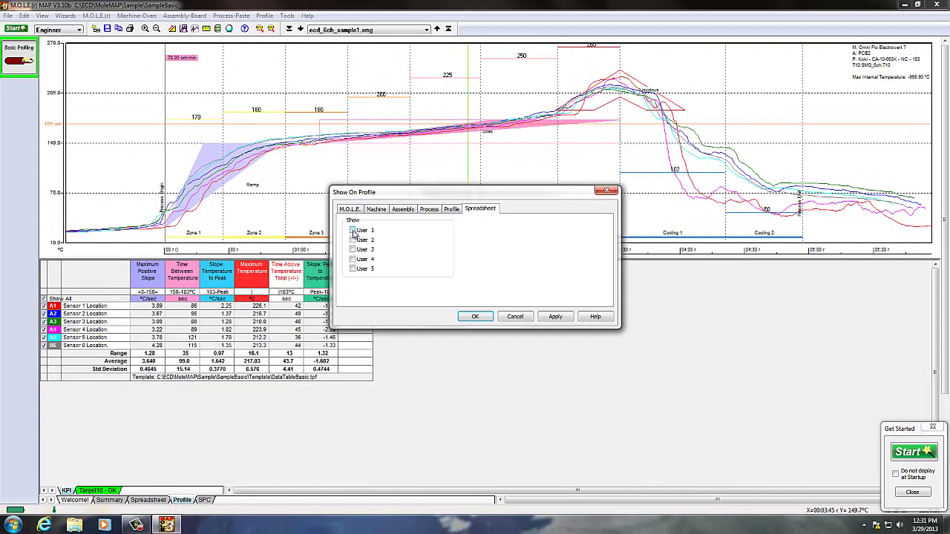
# - Add the User 1 field, confirm all label choices, and show the five-run spreadsheet
pyautogui.click(353, 231)
pyautogui.click(475, 318)
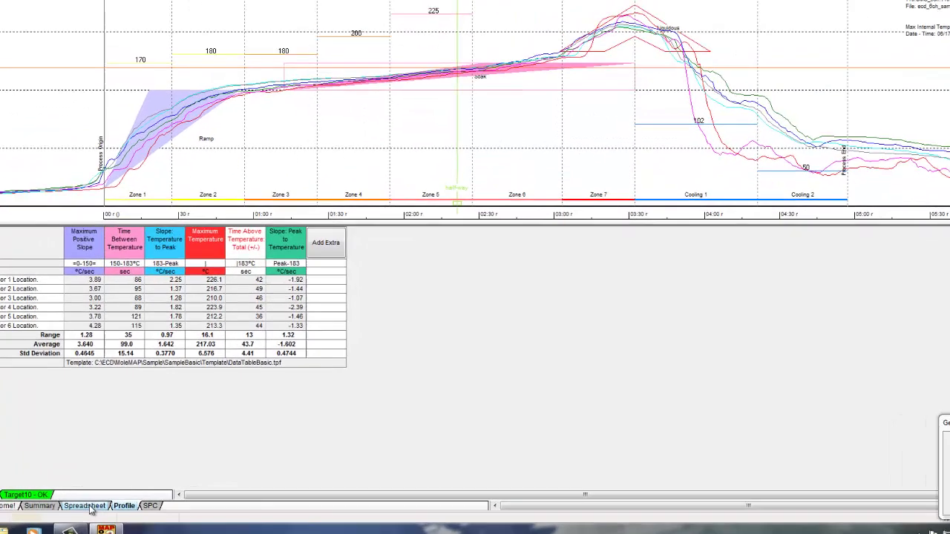
pyautogui.click(140, 500)
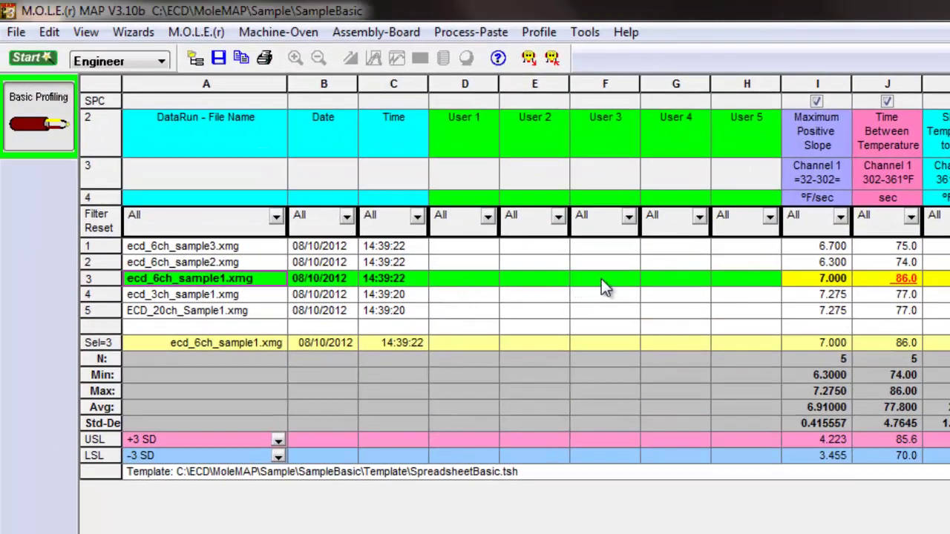
# - Enter 'LINE 1' as User 1 in D3 and 'ASSEMBLY 479' as User 2 in E3
pyautogui.click(467, 285)
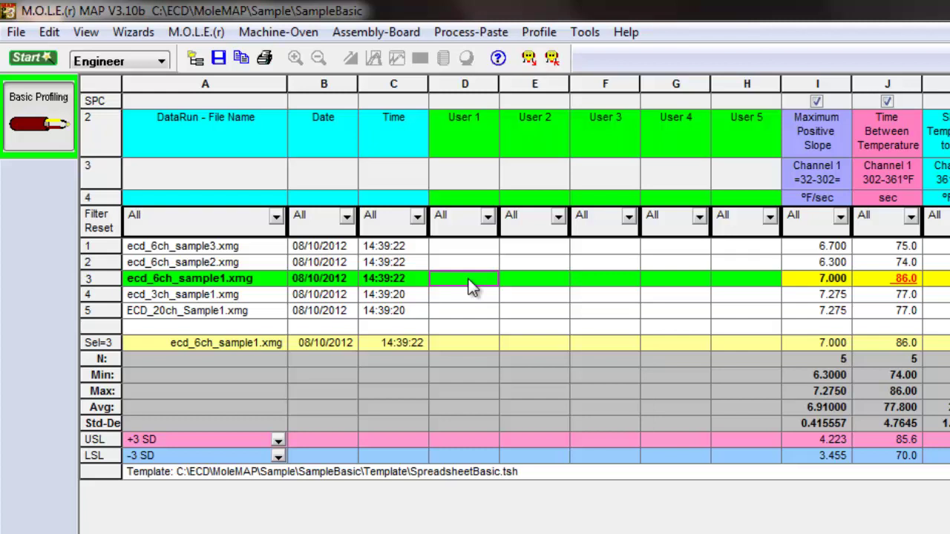
pyautogui.write('LINE 1')
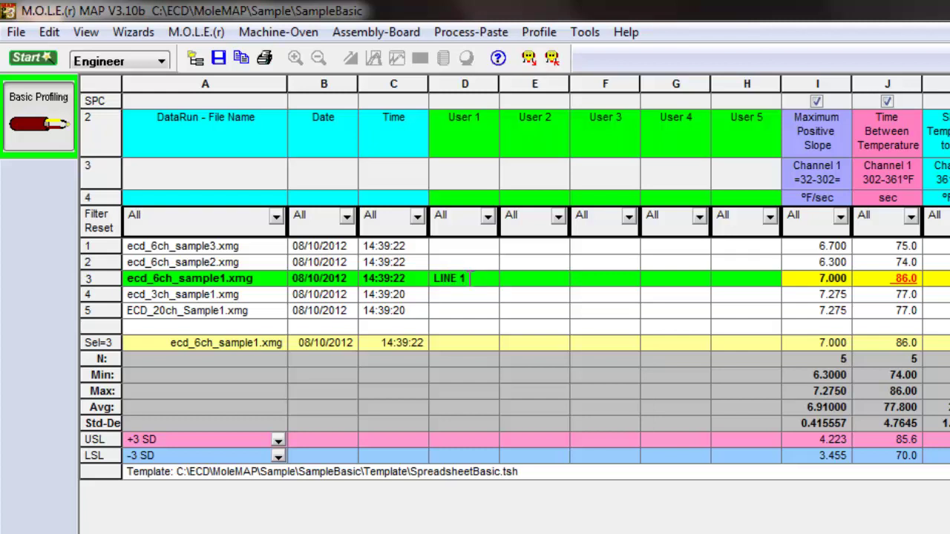
pyautogui.press('Tab')
pyautogui.write('ASSEMBLY 479')
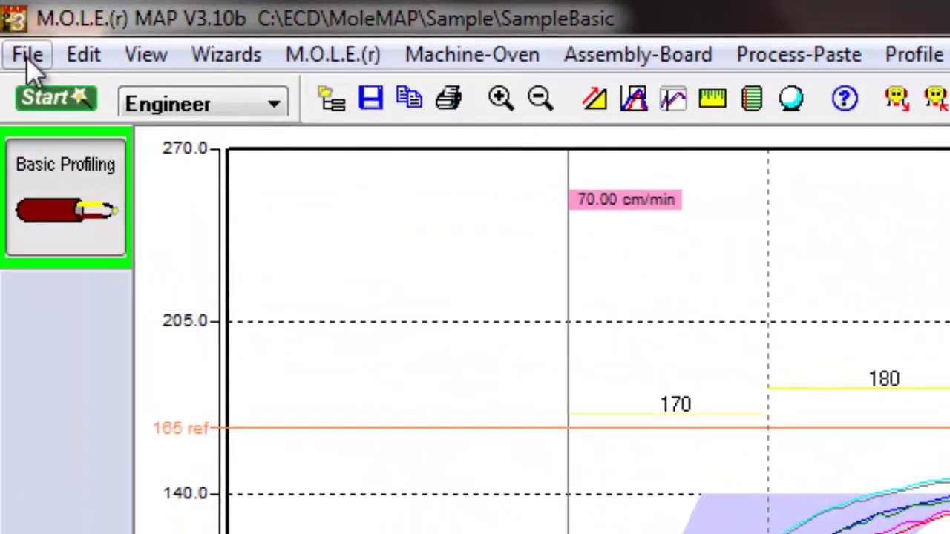
# - In Preferences' Profile settings, set Temperature to °F and Y-Axis Grid Lines to 2
pyautogui.click(8, 16)
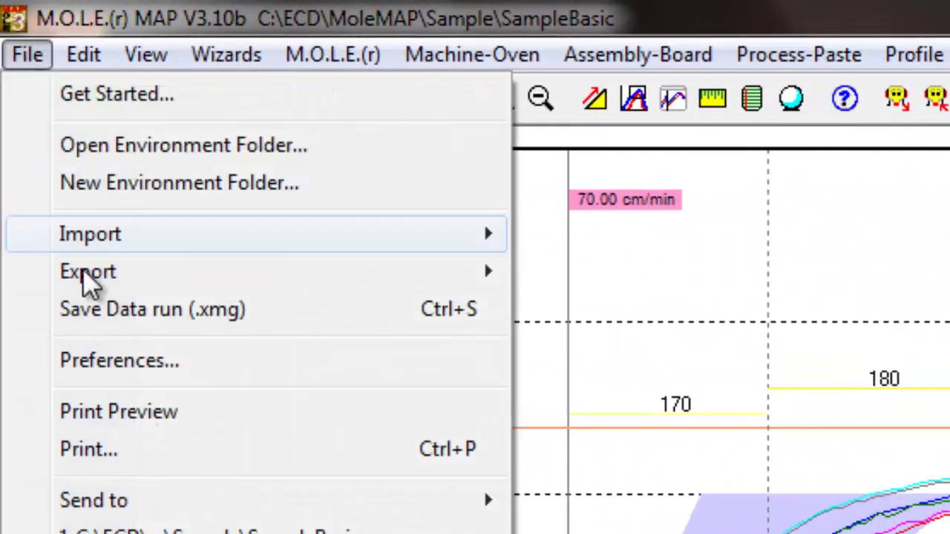
pyautogui.click(34, 362)
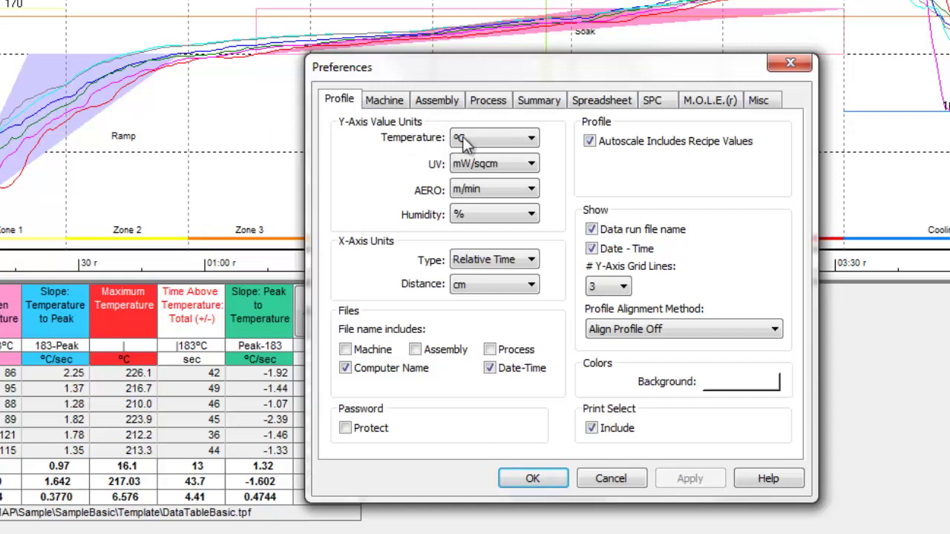
pyautogui.click(505, 139)
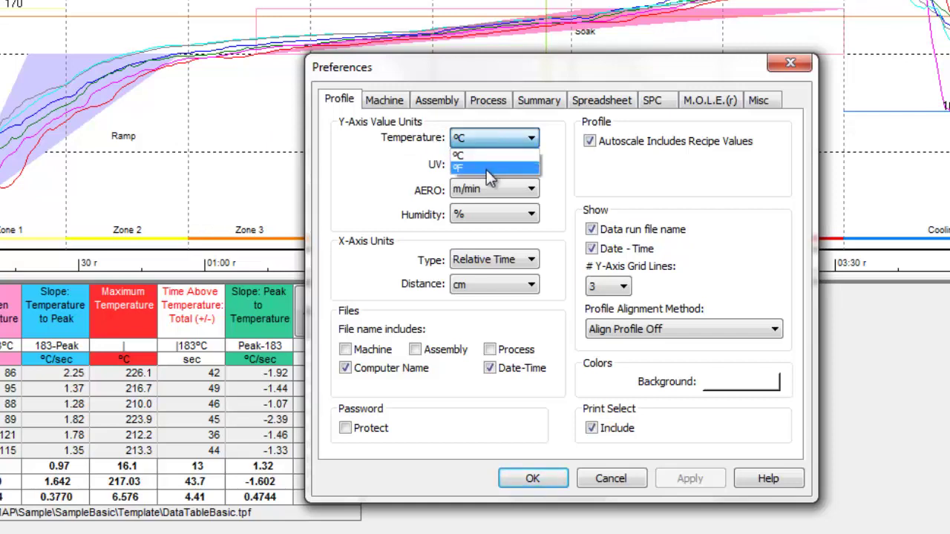
pyautogui.click(493, 167)
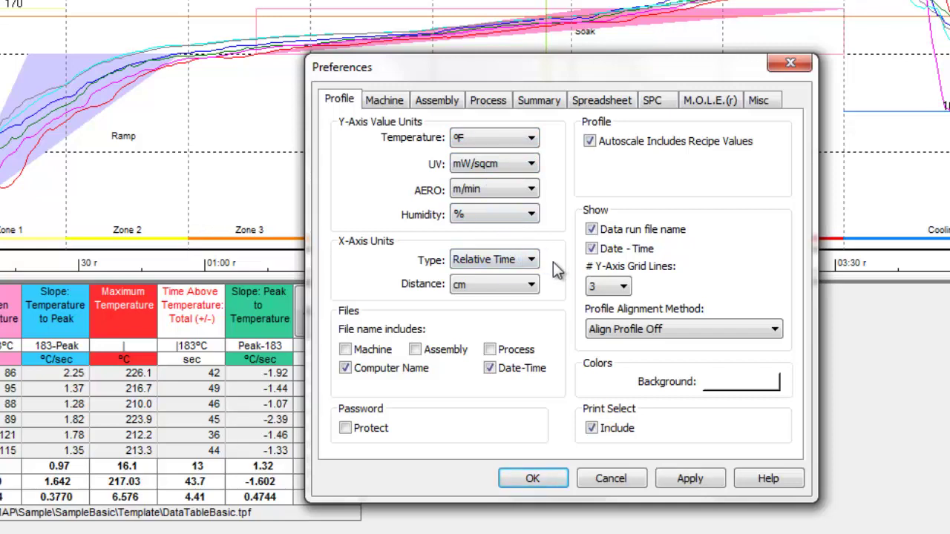
pyautogui.click(598, 290)
pyautogui.click(622, 287)
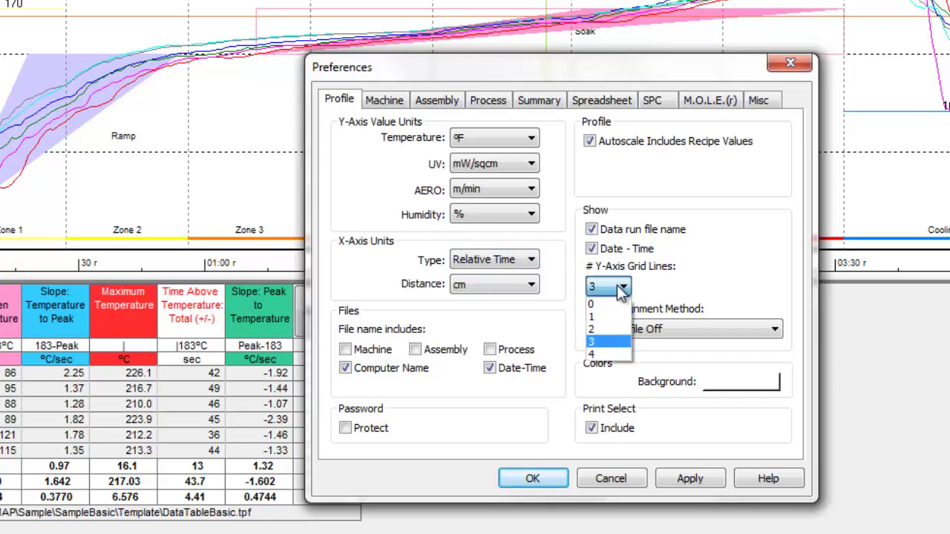
pyautogui.click(609, 329)
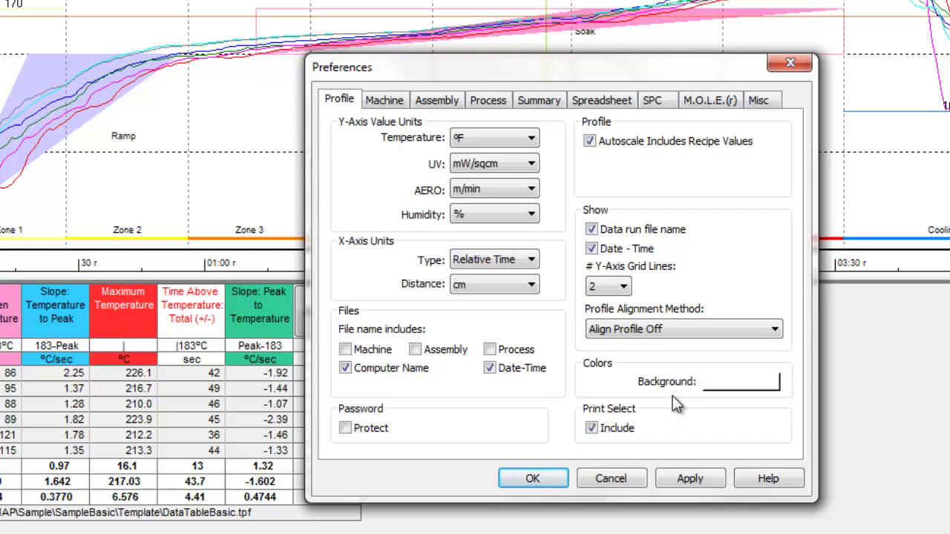
pyautogui.click(537, 475)
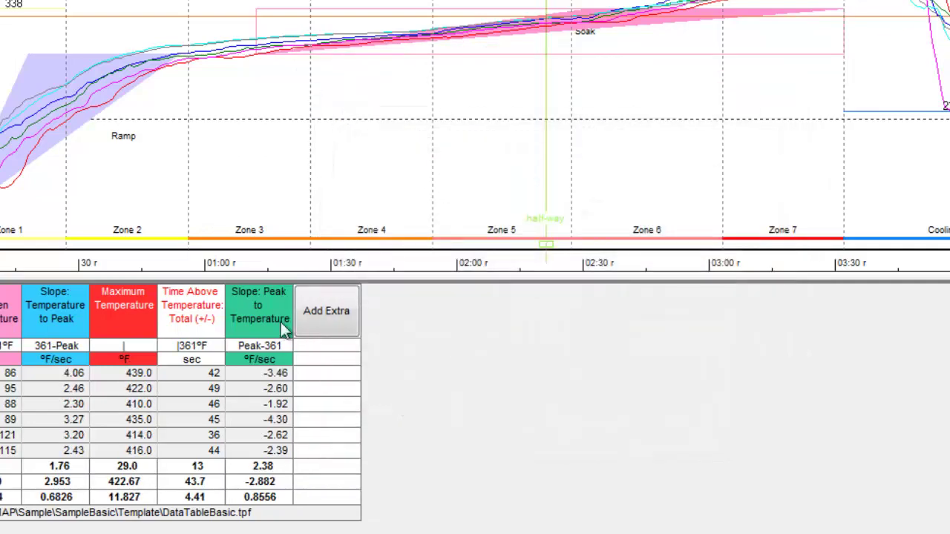